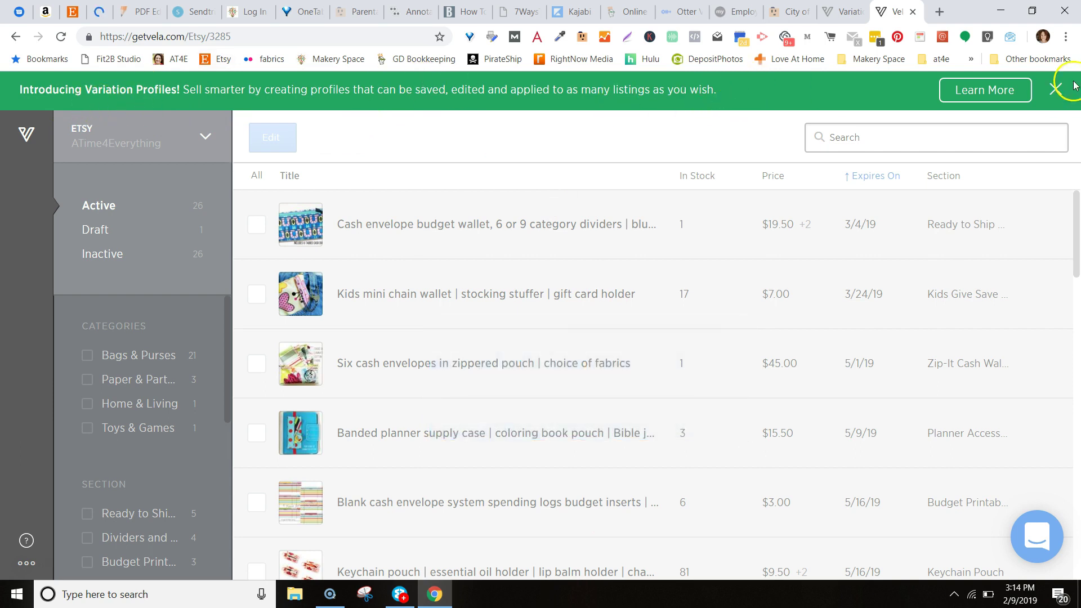
Step: Dismiss the announcement banner, open the 6 or 9 category cash envelope budget wallet listing for editing, and show its variation profiles
{"action": "left_click", "coordinate": [1056, 89]}
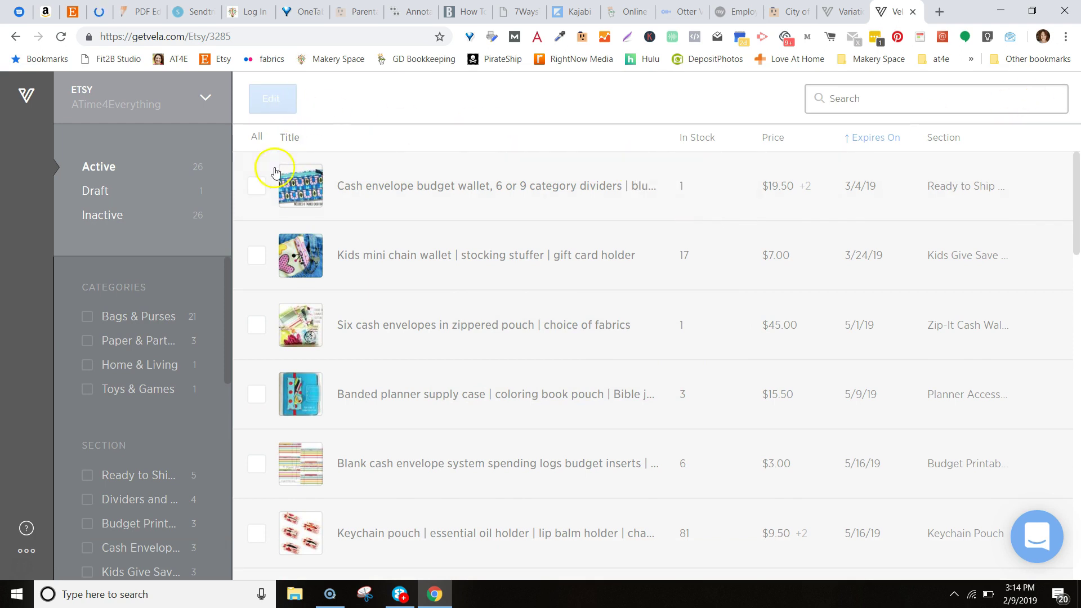
{"action": "left_click", "coordinate": [264, 184]}
{"action": "left_click", "coordinate": [302, 99]}
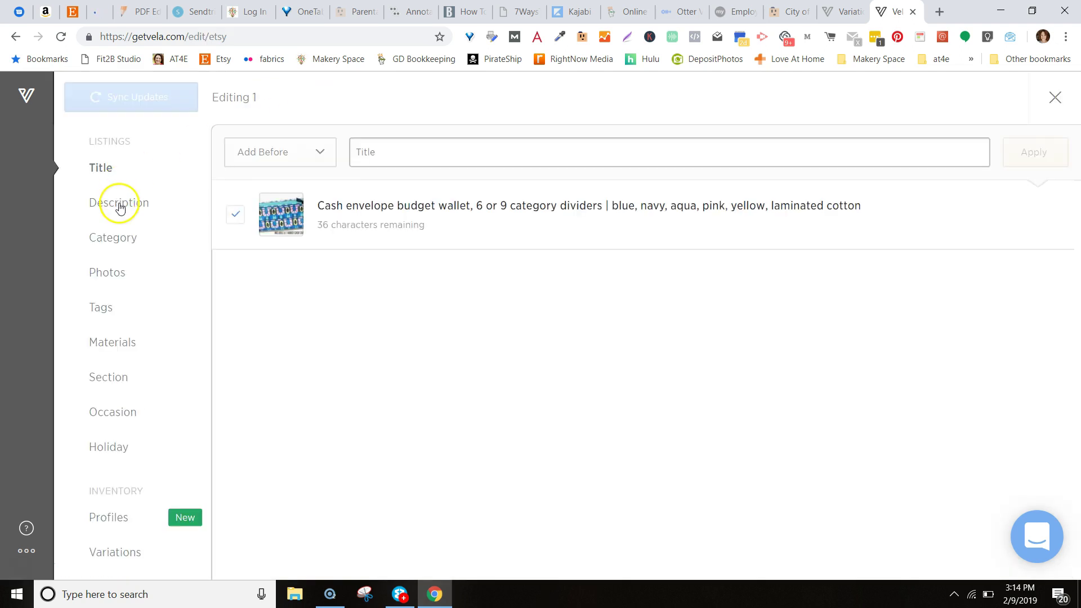
{"action": "left_click", "coordinate": [110, 520]}
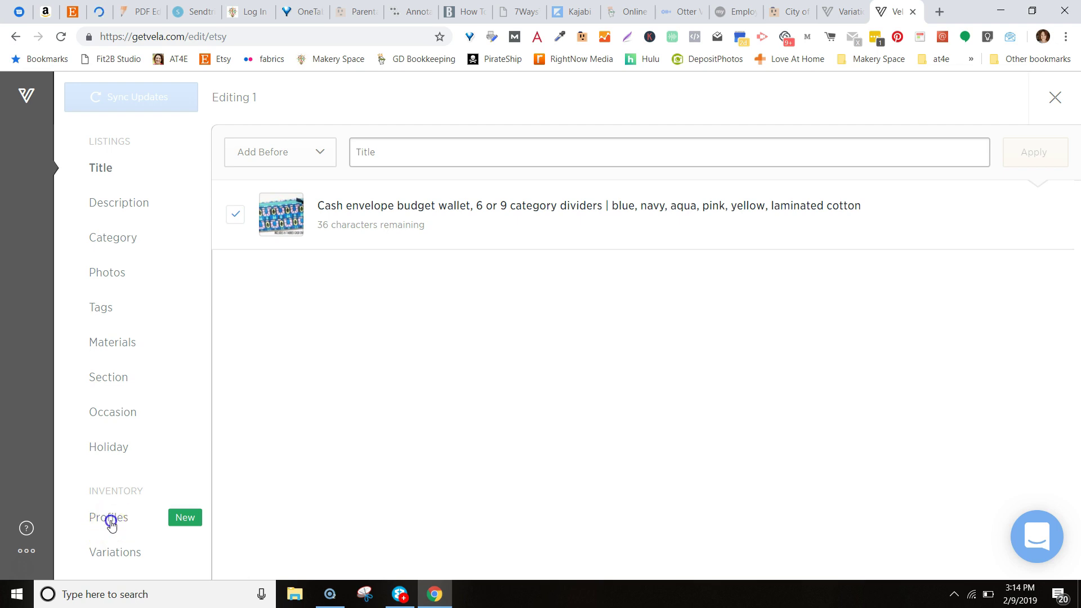
Step: Name the new variation profile "# of dividers" and assign it the Bags & Purses category
{"action": "left_click", "coordinate": [278, 151]}
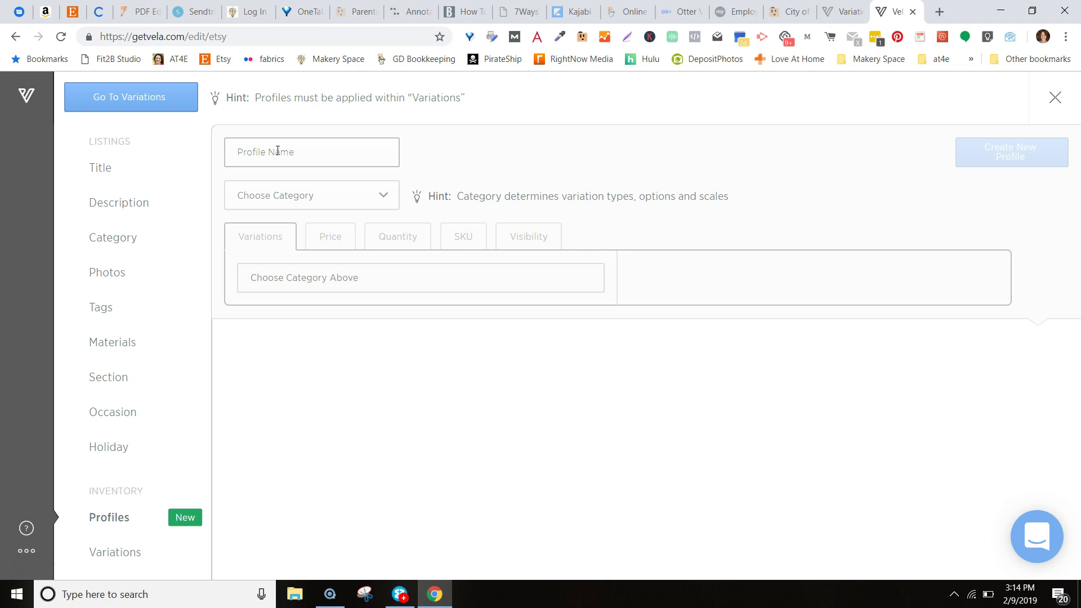
{"action": "type", "text": "# of dividers"}
{"action": "left_click", "coordinate": [298, 195]}
{"action": "left_click", "coordinate": [324, 195]}
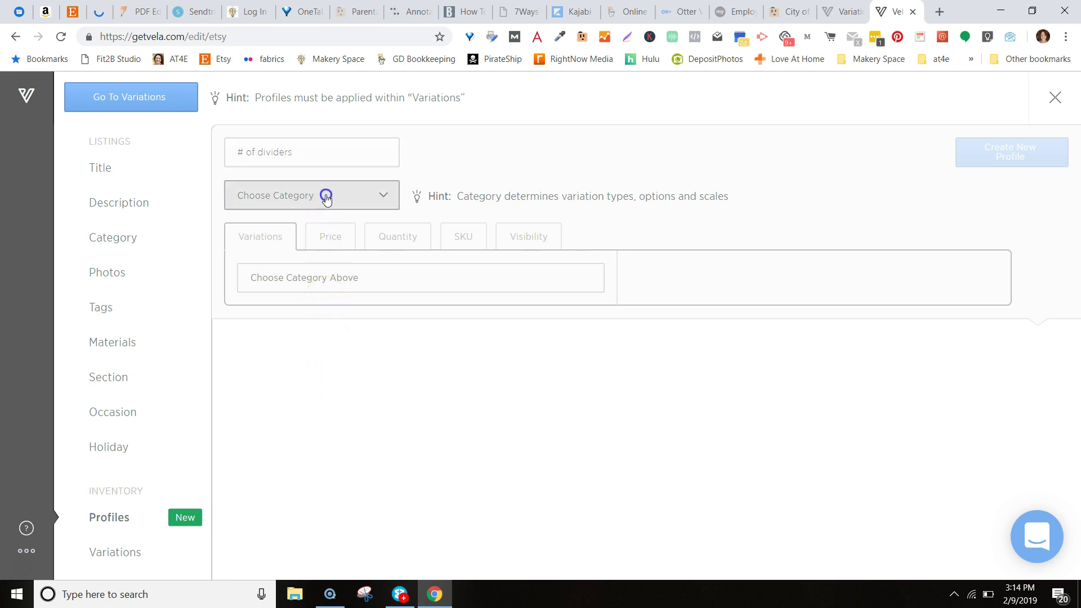
{"action": "left_click", "coordinate": [421, 278]}
{"action": "left_click", "coordinate": [319, 193]}
{"action": "left_click", "coordinate": [286, 308]}
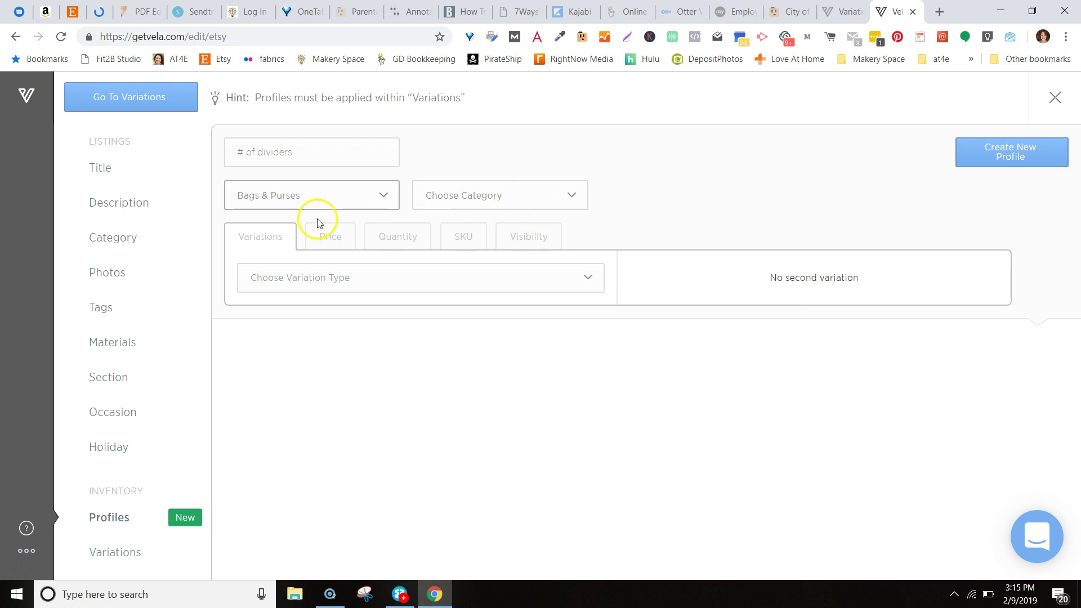
Step: Add a custom variation type named "Choose # of dividers" to the profile
{"action": "left_click", "coordinate": [307, 281]}
{"action": "left_click", "coordinate": [309, 501]}
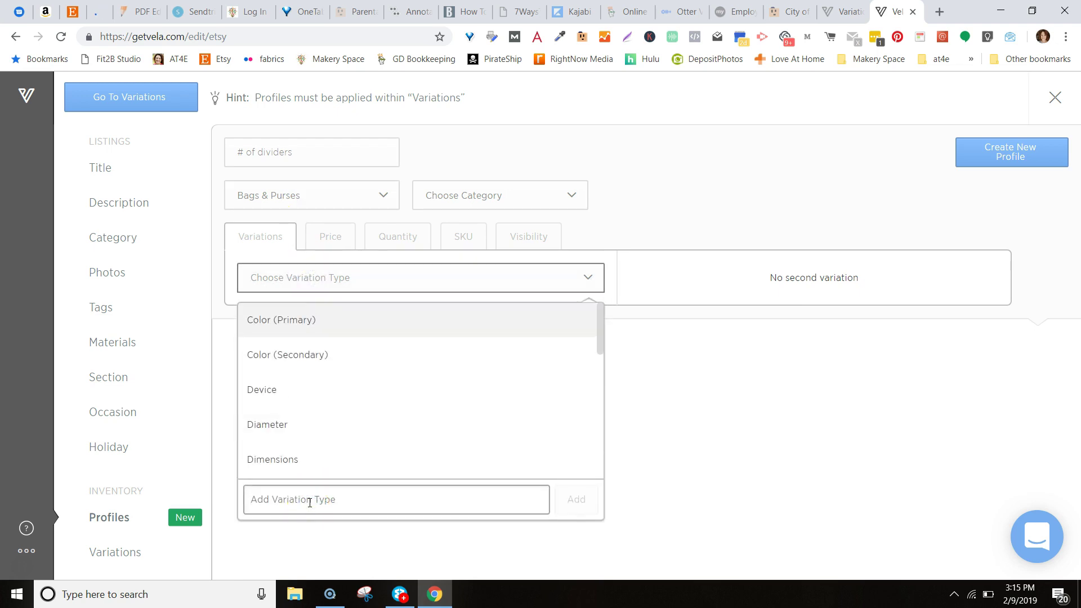
{"action": "type", "text": "Choos"}
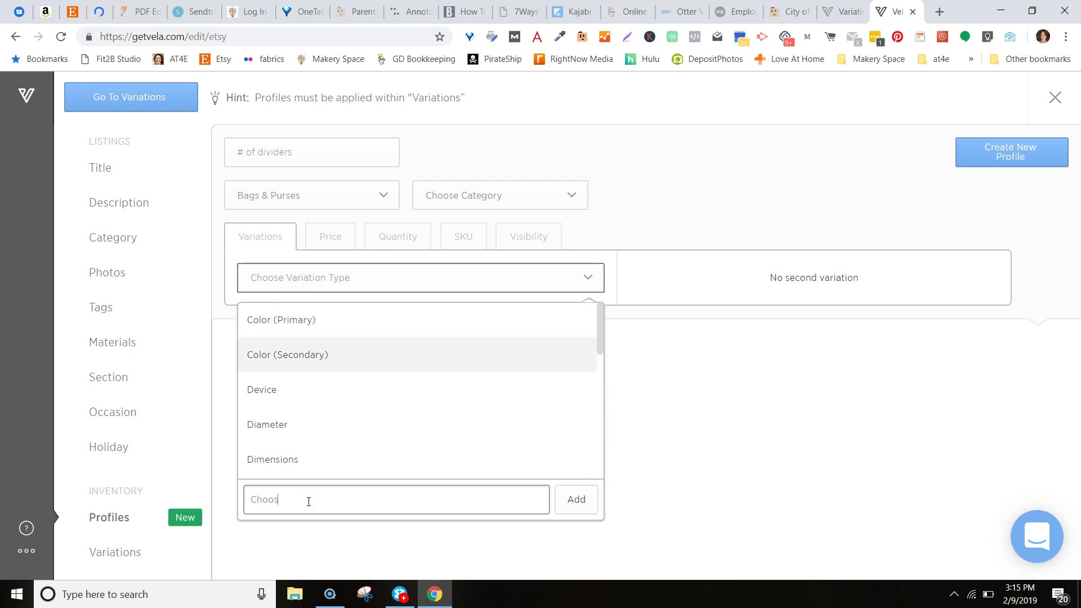
{"action": "type", "text": "e # of dividers"}
{"action": "left_click", "coordinate": [577, 501]}
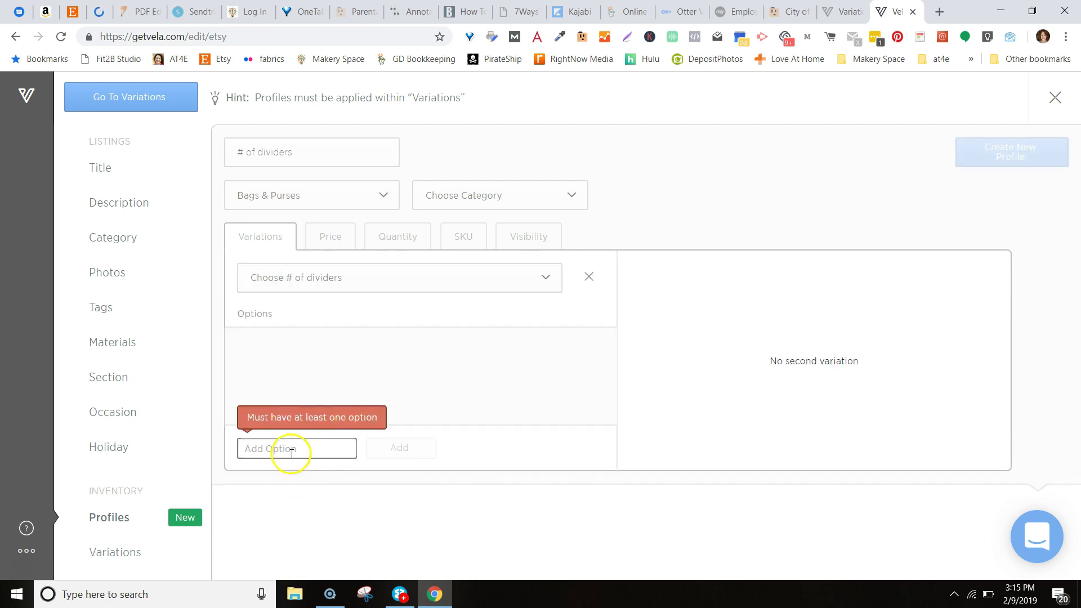
Step: Add the options "6 dividers" and "9 dividers" to the custom variation
{"action": "left_click", "coordinate": [286, 449]}
{"action": "left_click", "coordinate": [286, 449]}
{"action": "type", "text": "6 dividers"}
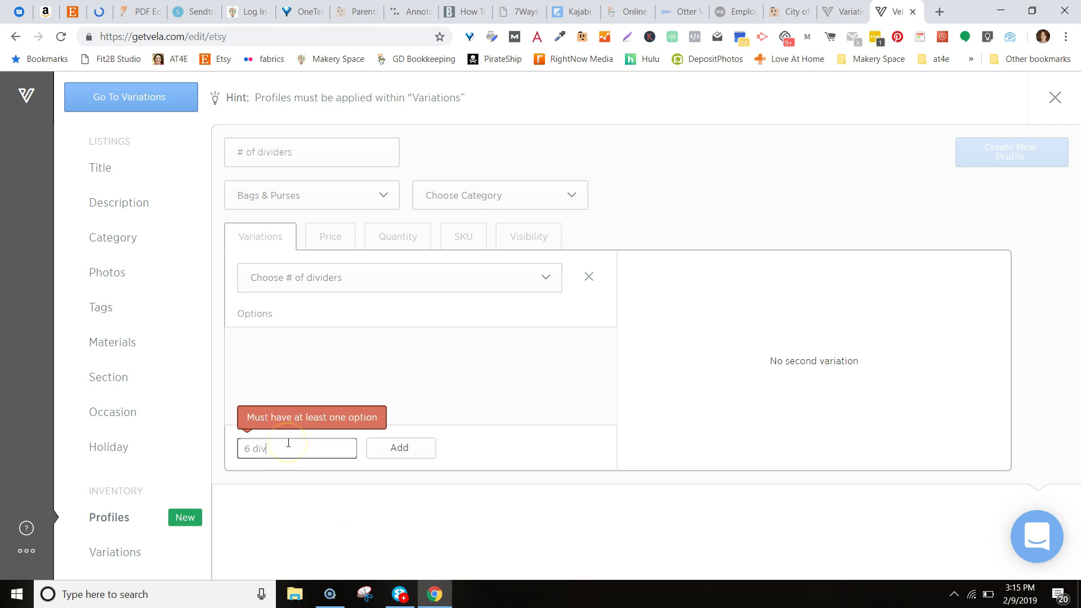
{"action": "key", "text": "Return"}
{"action": "type", "text": "9 dividers"}
{"action": "key", "text": "Return"}
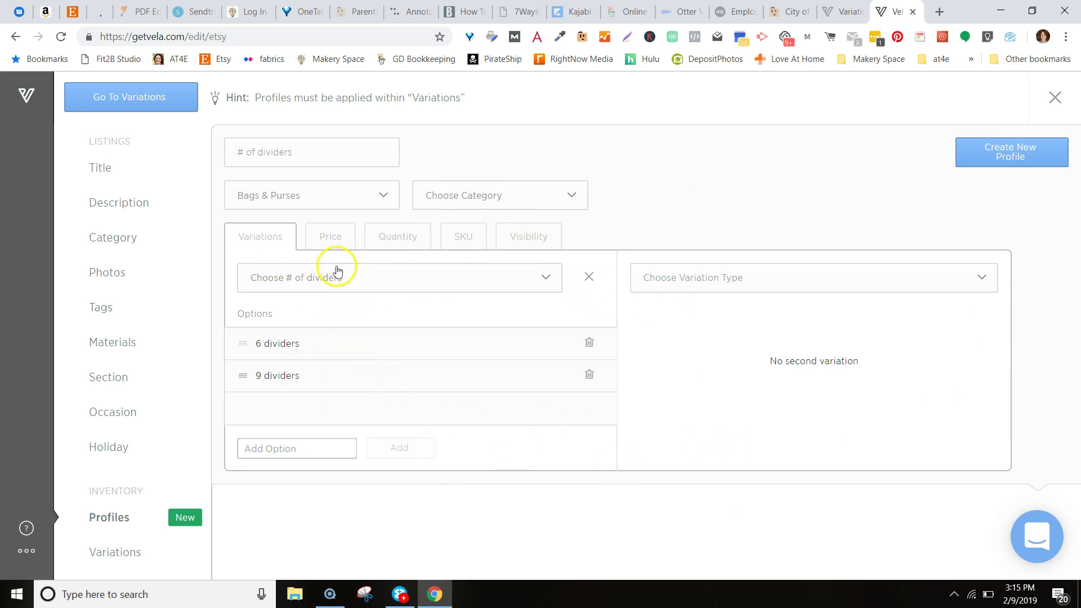
Step: Enable individual pricing with 19.50 for 6 dividers and 22.50 for 9 dividers, and create the profile
{"action": "left_click", "coordinate": [331, 237]}
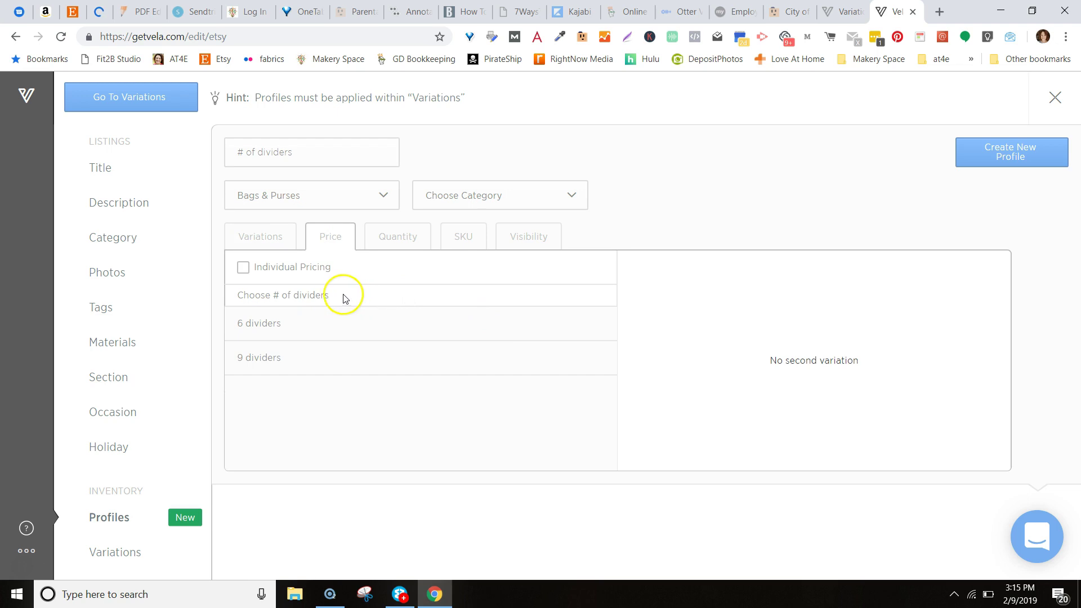
{"action": "left_click", "coordinate": [243, 268]}
{"action": "left_click", "coordinate": [565, 323]}
{"action": "type", "text": "19.50"}
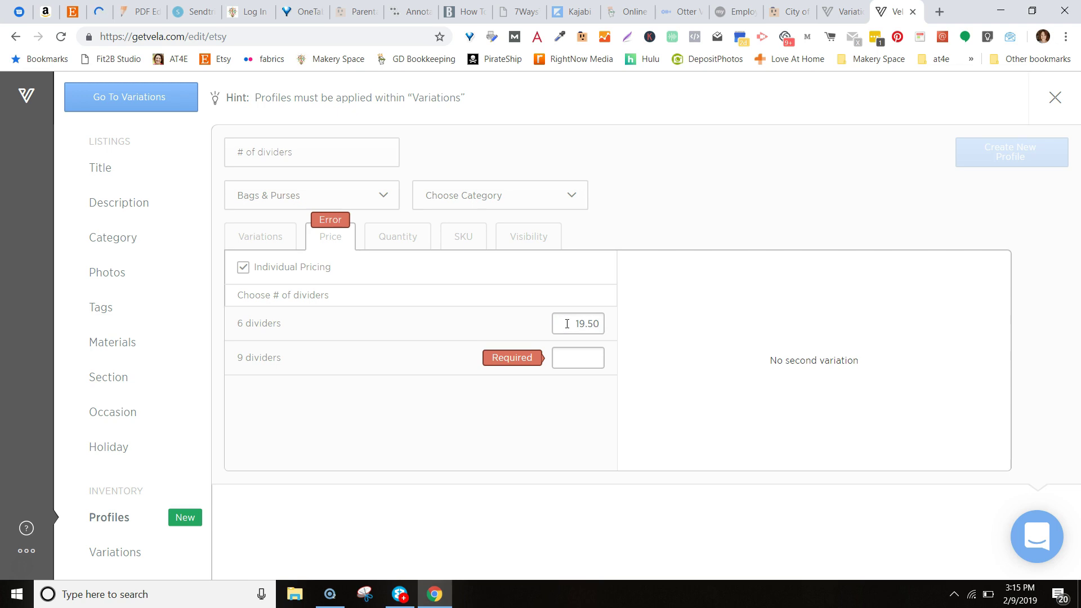
{"action": "left_click", "coordinate": [578, 353]}
{"action": "type", "text": "22.50"}
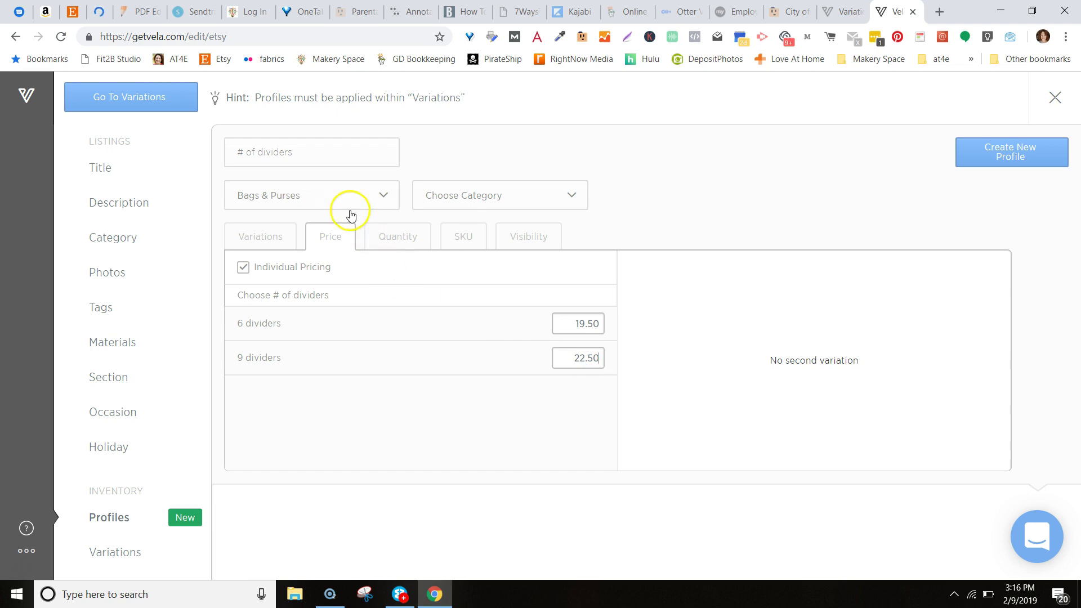
{"action": "left_click", "coordinate": [960, 145]}
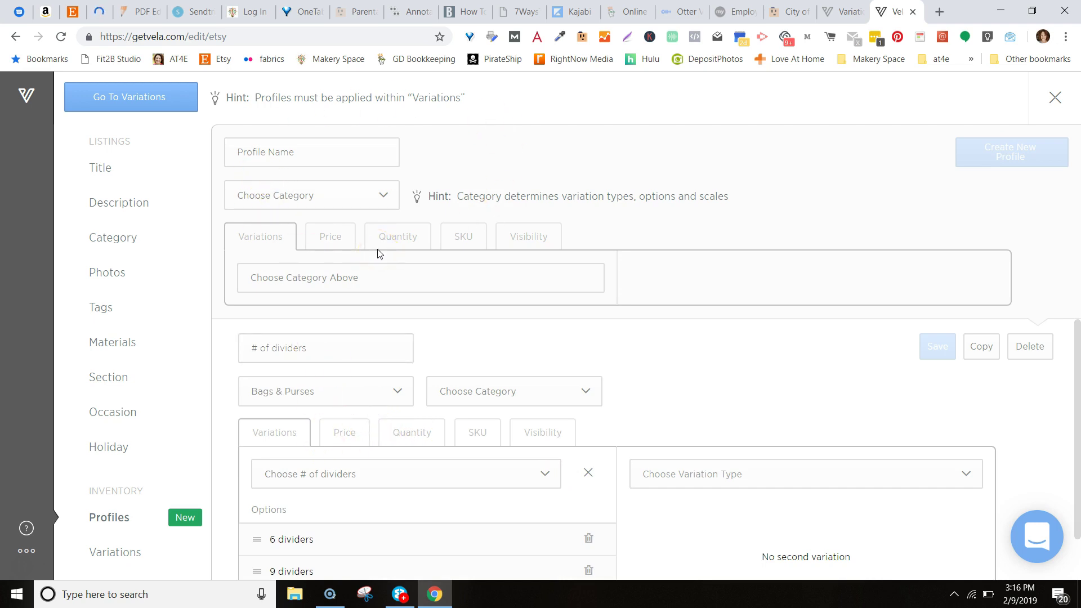
Step: Leave the editor, deselect the cash envelope budget wallet listing and show the inactive listings
{"action": "left_click", "coordinate": [243, 230]}
{"action": "left_click", "coordinate": [1055, 97]}
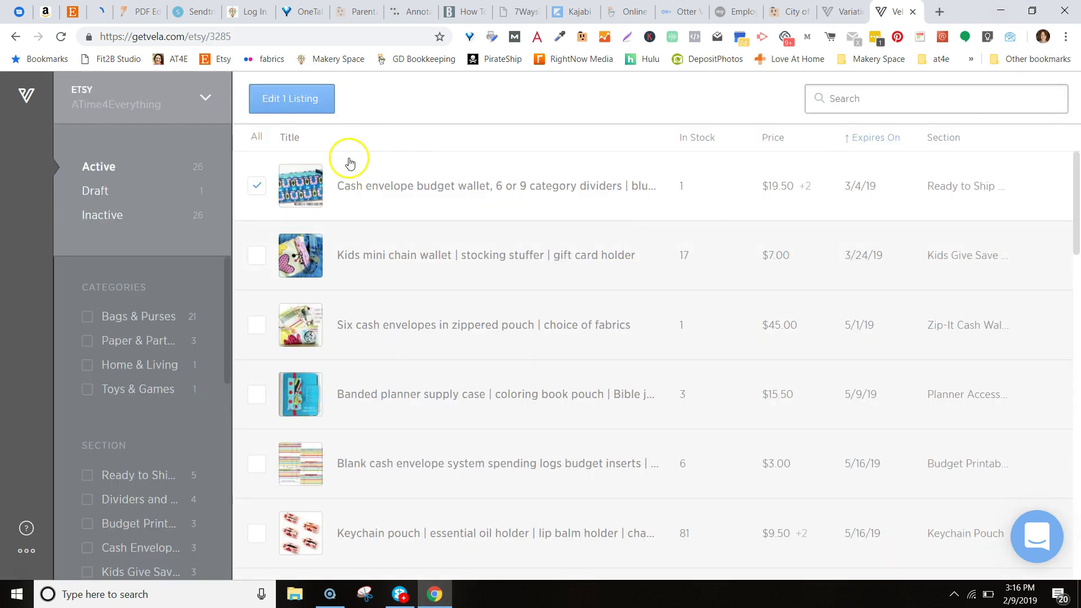
{"action": "left_click", "coordinate": [257, 188]}
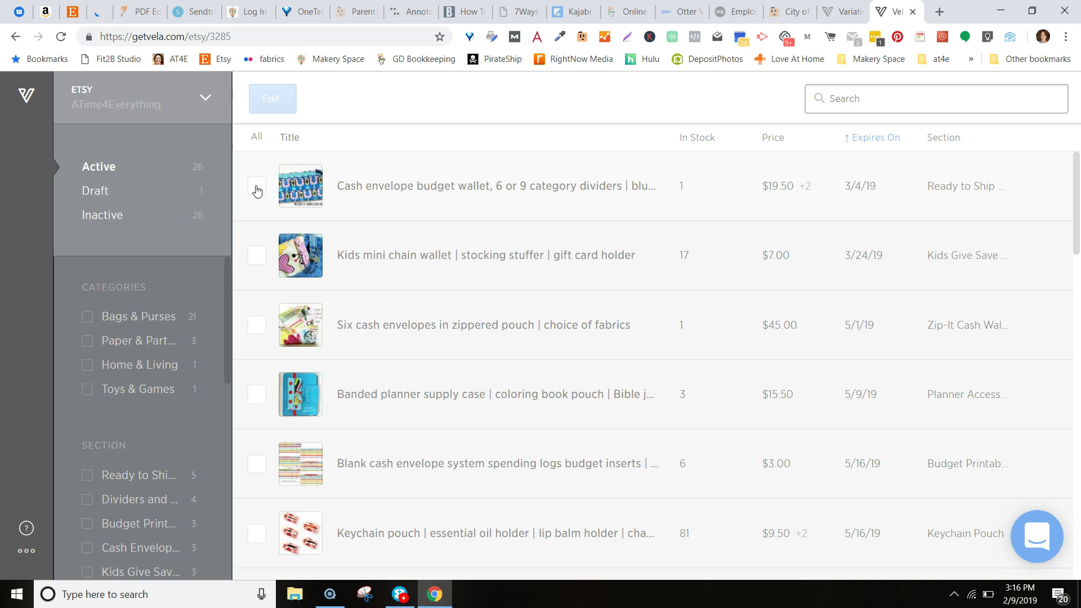
{"action": "left_click", "coordinate": [254, 183]}
{"action": "left_click", "coordinate": [106, 218]}
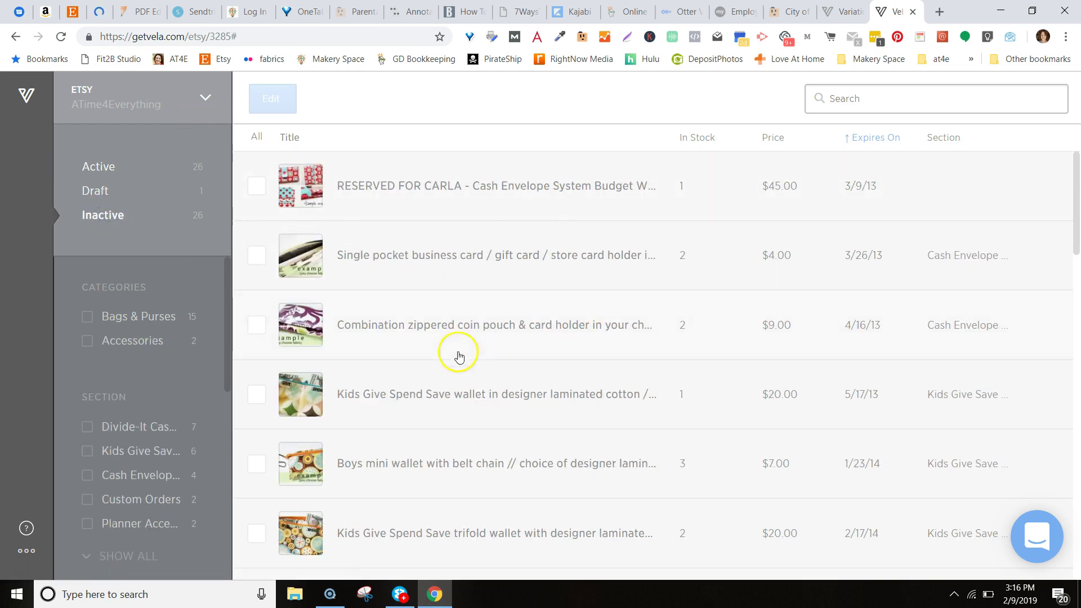
Step: Select the navy lace, two envelope system, Divide-It, yellow-green-aqua stripe and budget organizer wallet listings, and open them for bulk editing
{"action": "scroll", "coordinate": [385, 389], "scroll_direction": "down", "scroll_amount": 15}
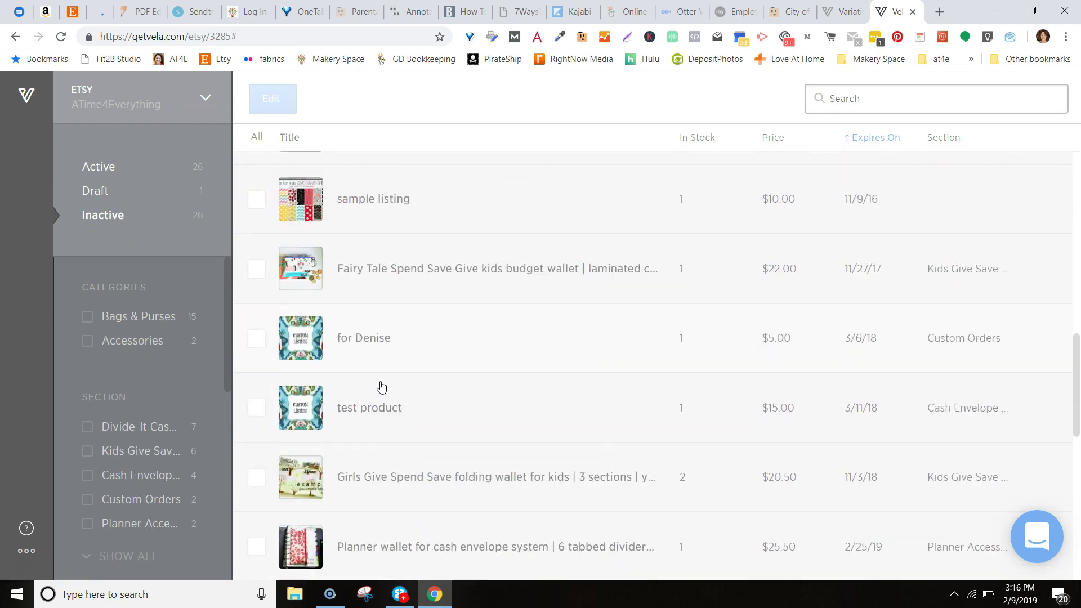
{"action": "scroll", "coordinate": [381, 388], "scroll_direction": "down", "scroll_amount": 5}
{"action": "left_click", "coordinate": [259, 239]}
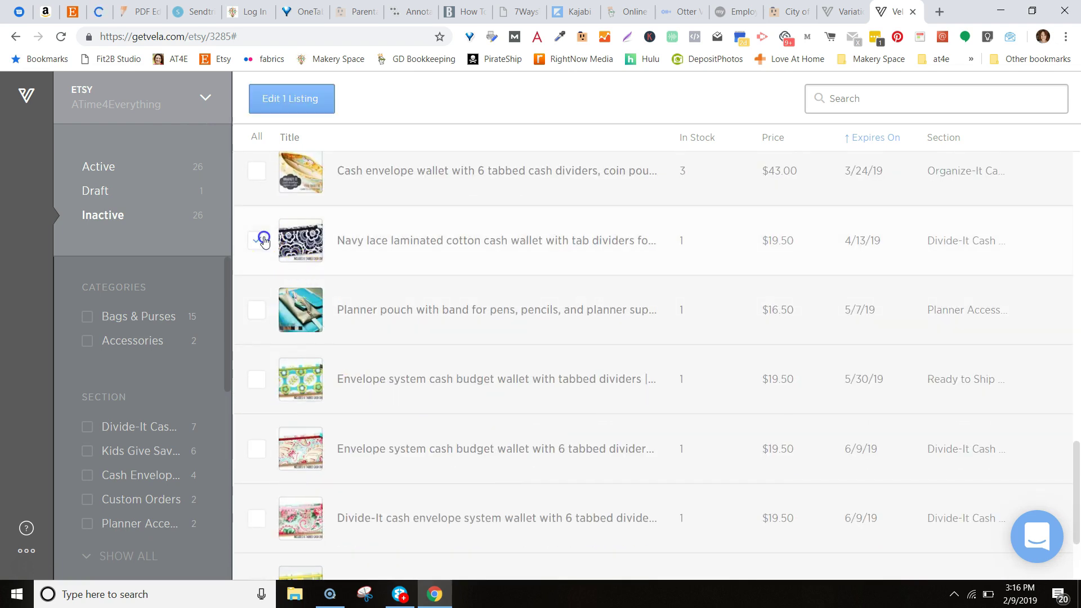
{"action": "left_click", "coordinate": [257, 380]}
{"action": "left_click", "coordinate": [257, 450]}
{"action": "left_click", "coordinate": [257, 517]}
{"action": "scroll", "coordinate": [314, 464], "scroll_direction": "down", "scroll_amount": 3}
{"action": "left_click", "coordinate": [263, 444]}
{"action": "left_click", "coordinate": [257, 514]}
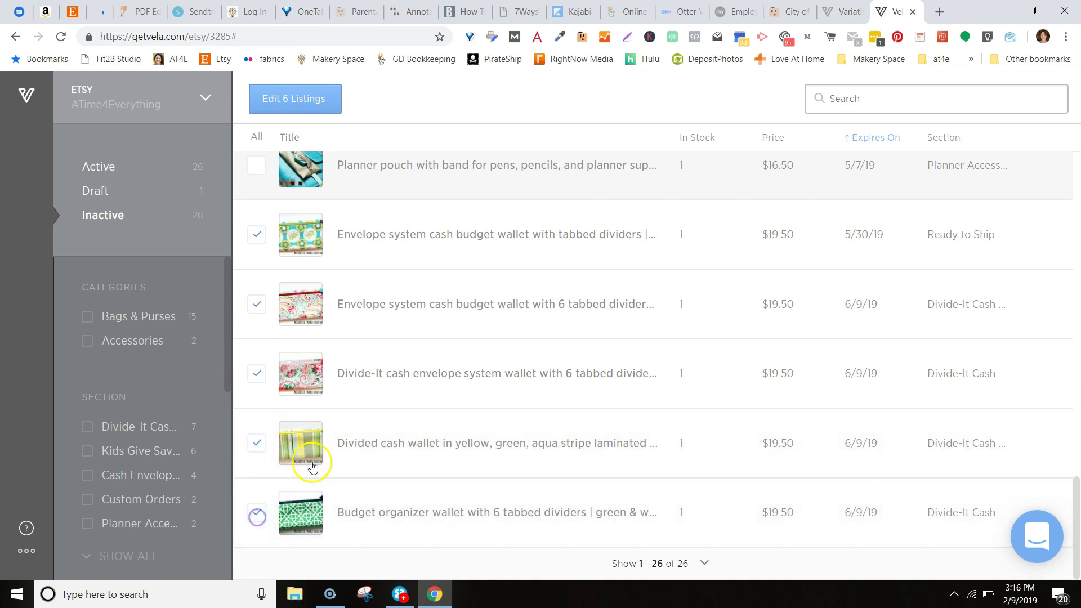
{"action": "left_click", "coordinate": [294, 100]}
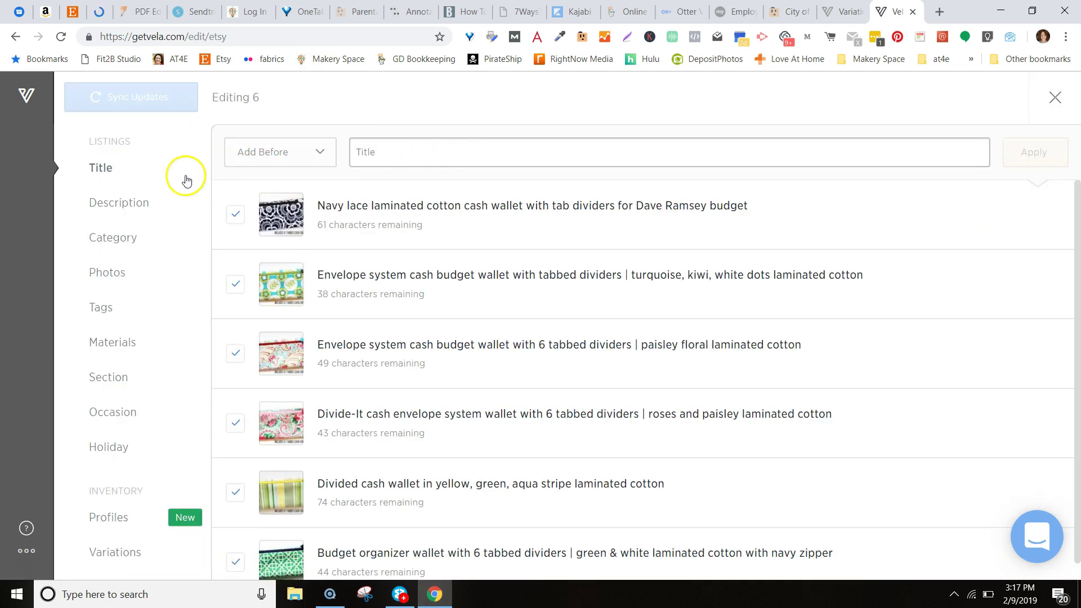
Step: Choose the "# of dividers" profile for the variations of the selected wallet listings
{"action": "left_click", "coordinate": [104, 553]}
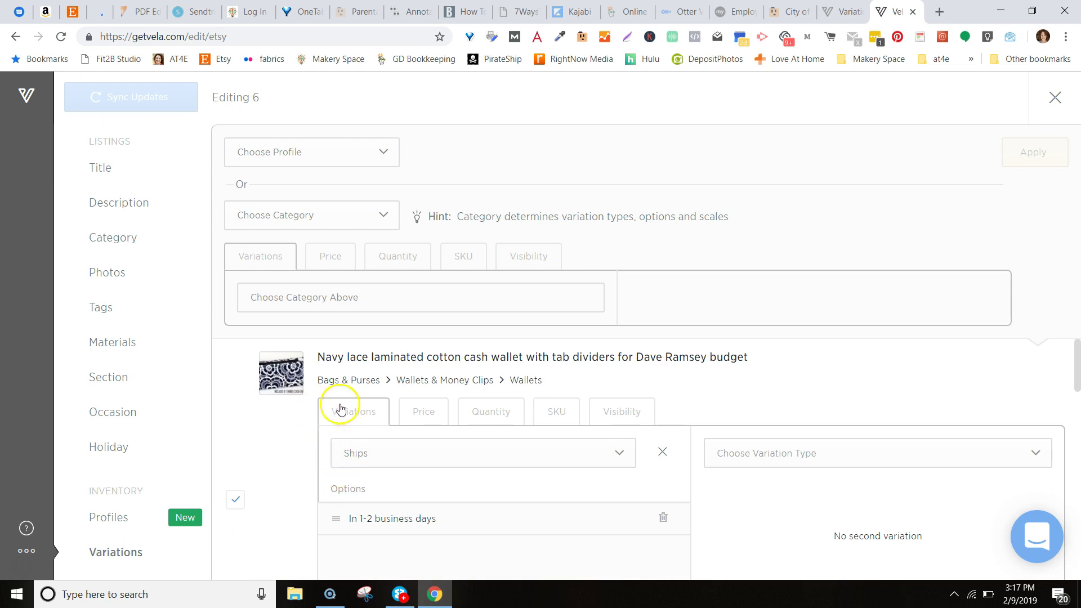
{"action": "scroll", "coordinate": [478, 446], "scroll_direction": "down", "scroll_amount": 2}
{"action": "scroll", "coordinate": [481, 455], "scroll_direction": "up", "scroll_amount": 2}
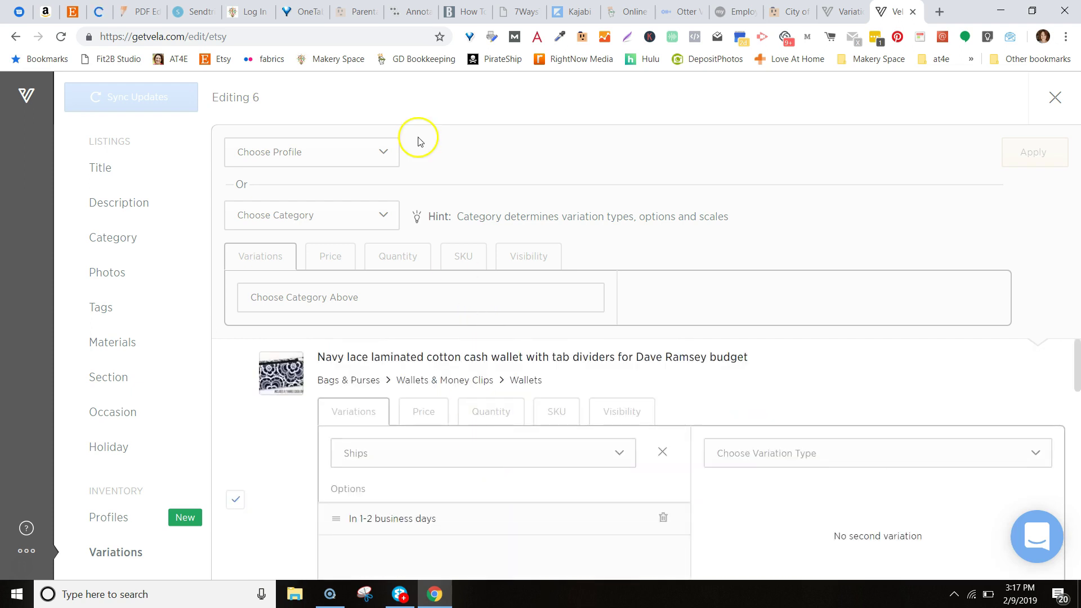
{"action": "left_click", "coordinate": [340, 153]}
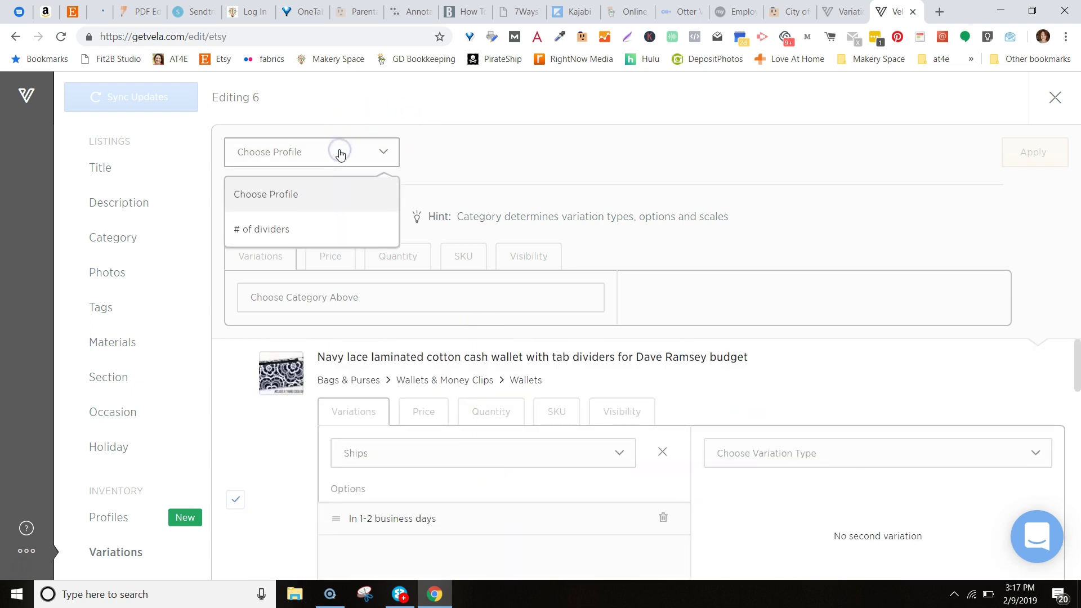
{"action": "left_click", "coordinate": [277, 232]}
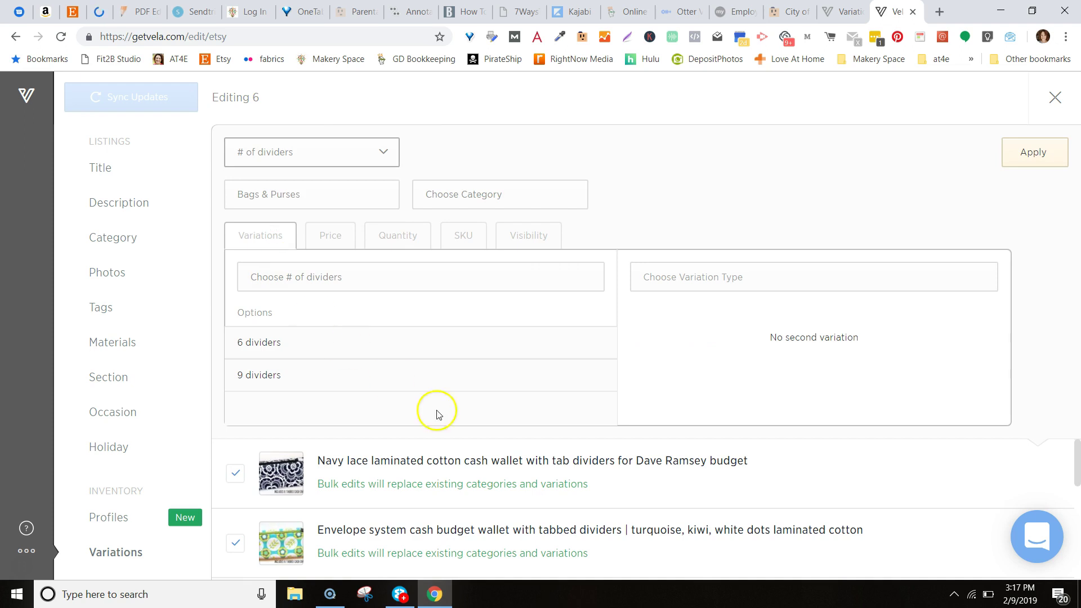
Step: Review the profile's prices, apply the profile to the six wallet listings and sync the updates to Etsy
{"action": "scroll", "coordinate": [248, 478], "scroll_direction": "down", "scroll_amount": 4}
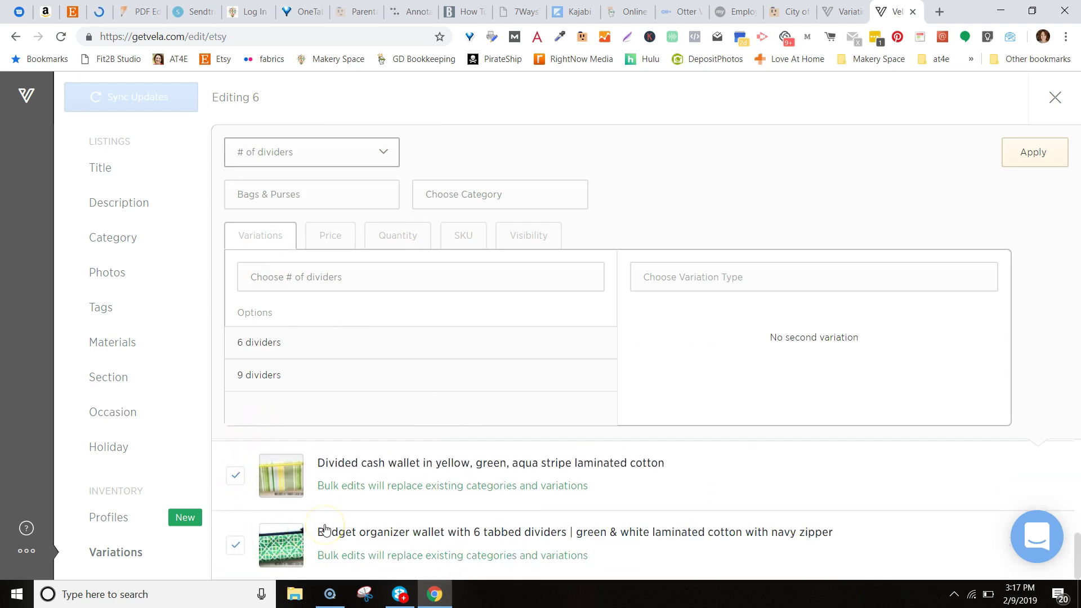
{"action": "scroll", "coordinate": [325, 529], "scroll_direction": "up", "scroll_amount": 4}
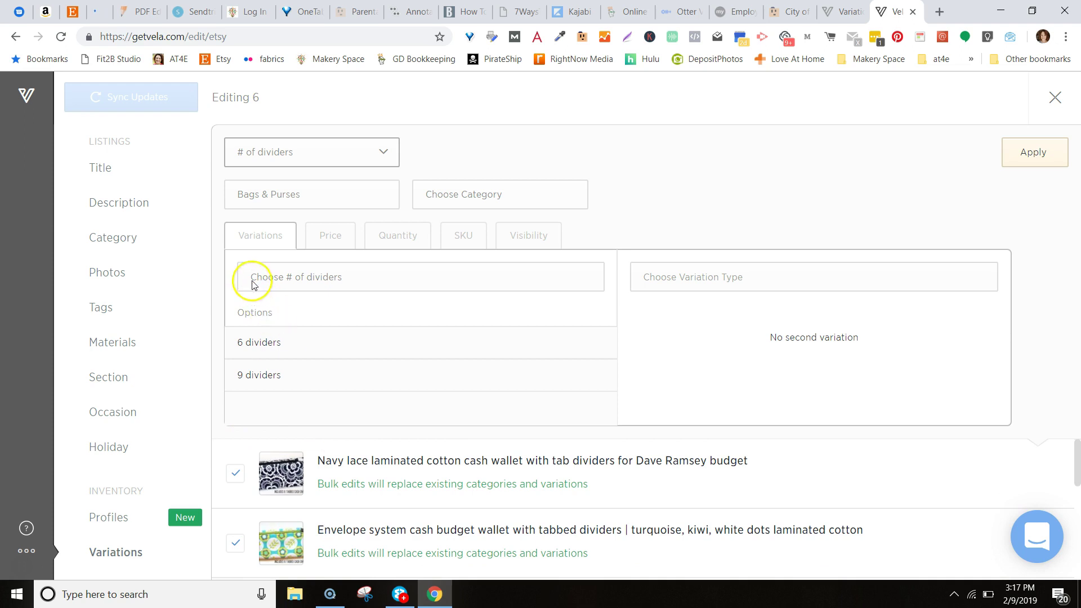
{"action": "left_click", "coordinate": [330, 233]}
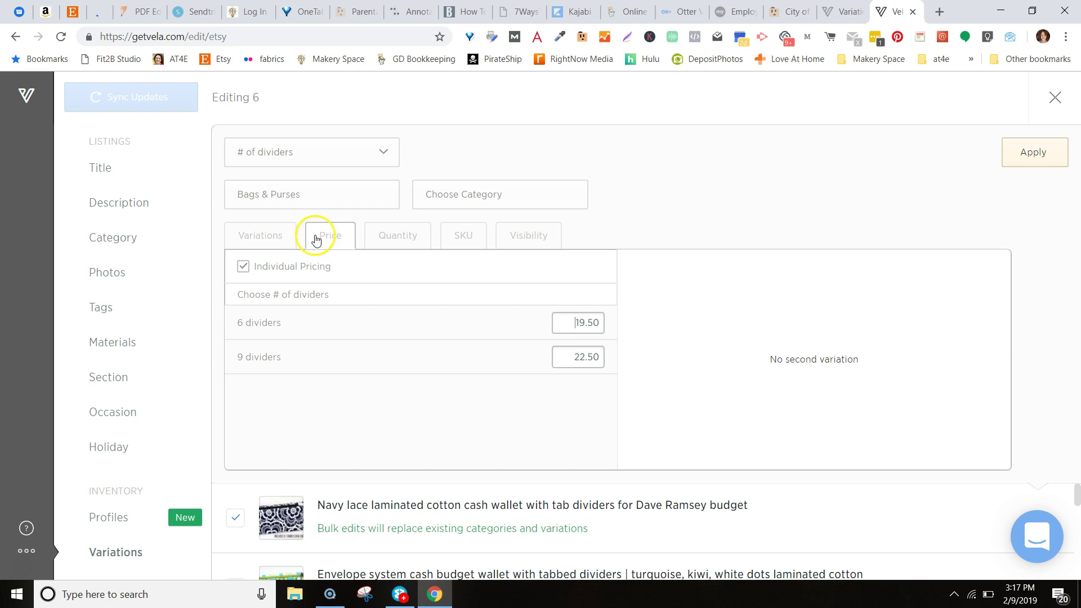
{"action": "left_click", "coordinate": [1041, 153]}
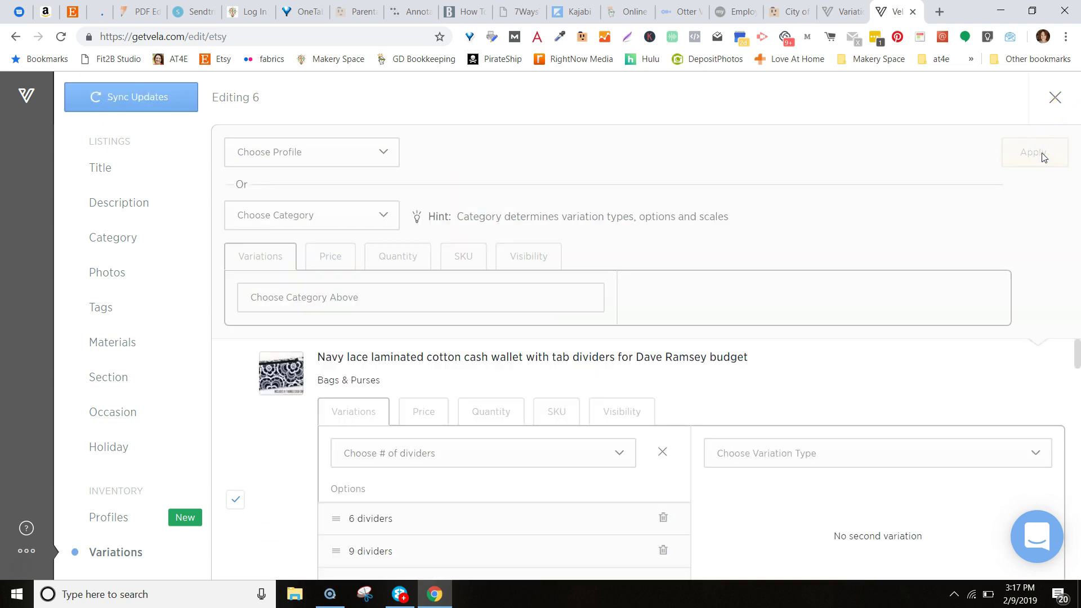
{"action": "left_click", "coordinate": [150, 97]}
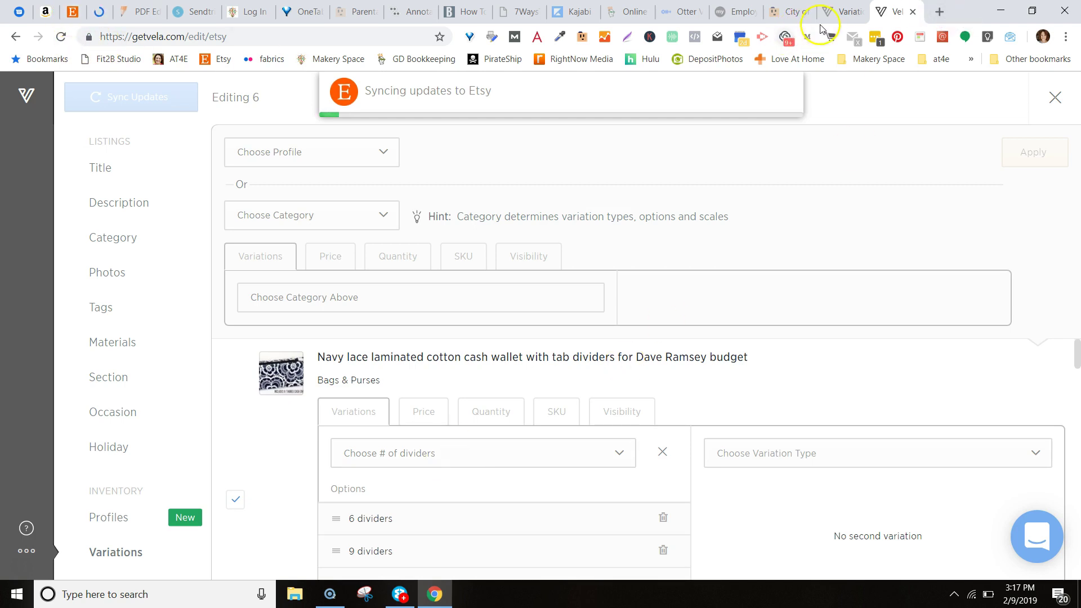
Step: Open the Etsy shop's listings in a new browser tab and check the prices of the inactive wallet listings
{"action": "left_click", "coordinate": [938, 15]}
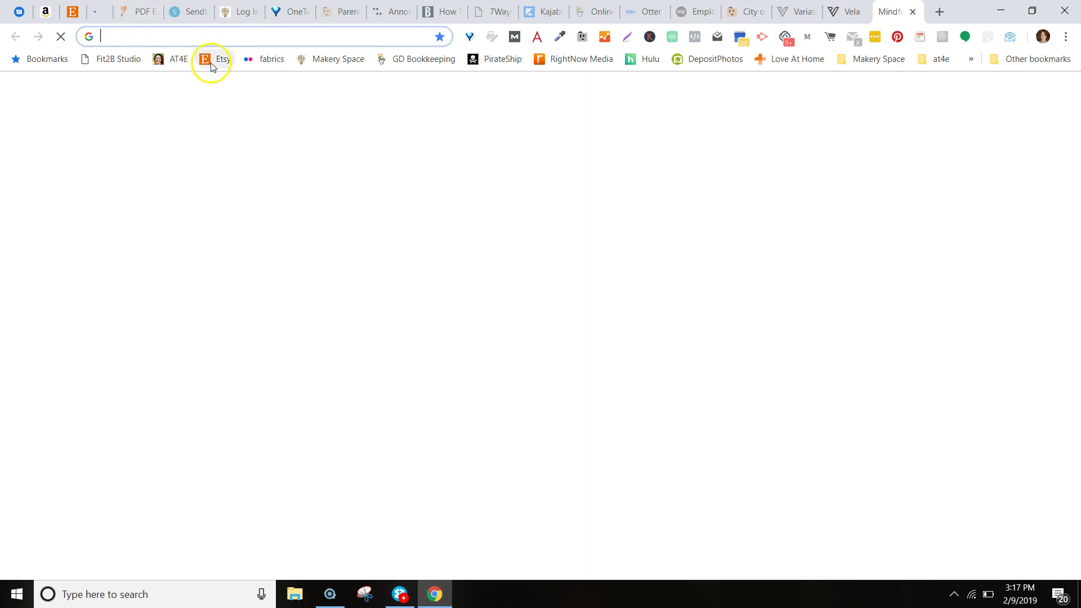
{"action": "left_click", "coordinate": [216, 58]}
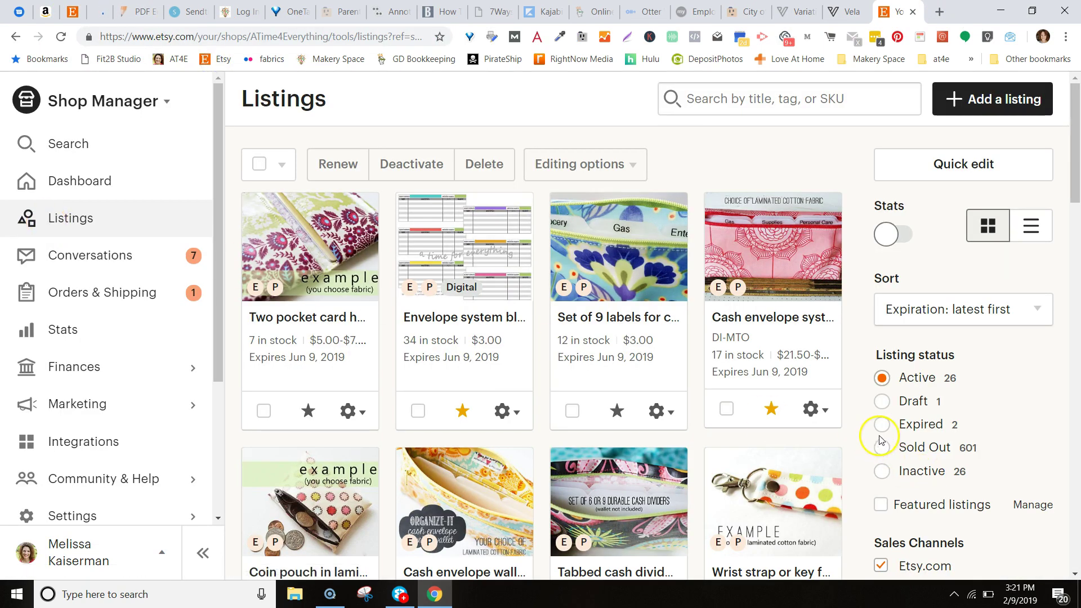
{"action": "left_click", "coordinate": [884, 473]}
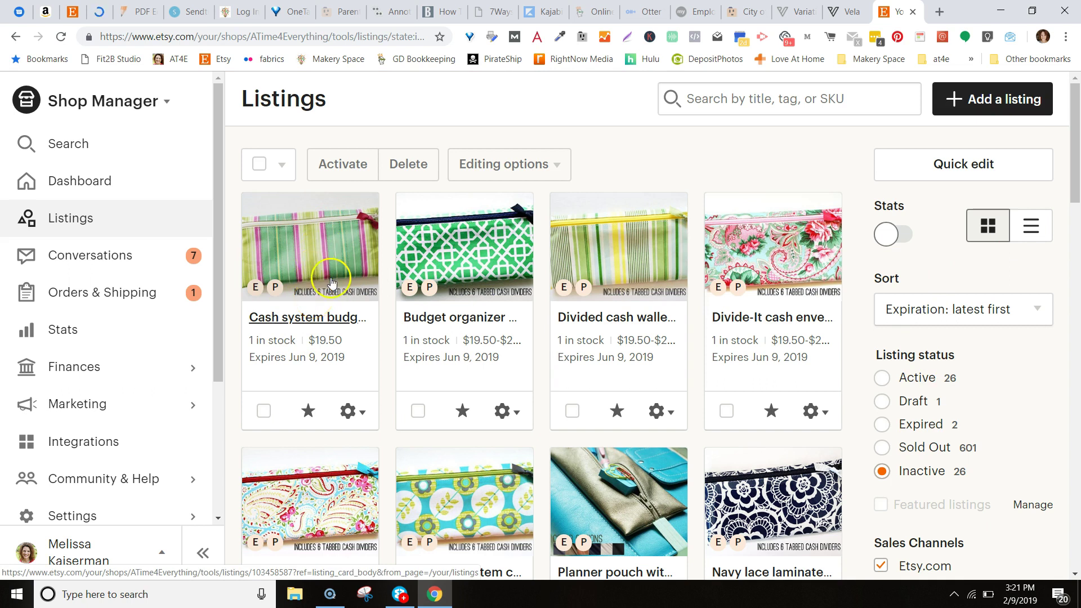
{"action": "scroll", "coordinate": [732, 312], "scroll_direction": "down", "scroll_amount": 1}
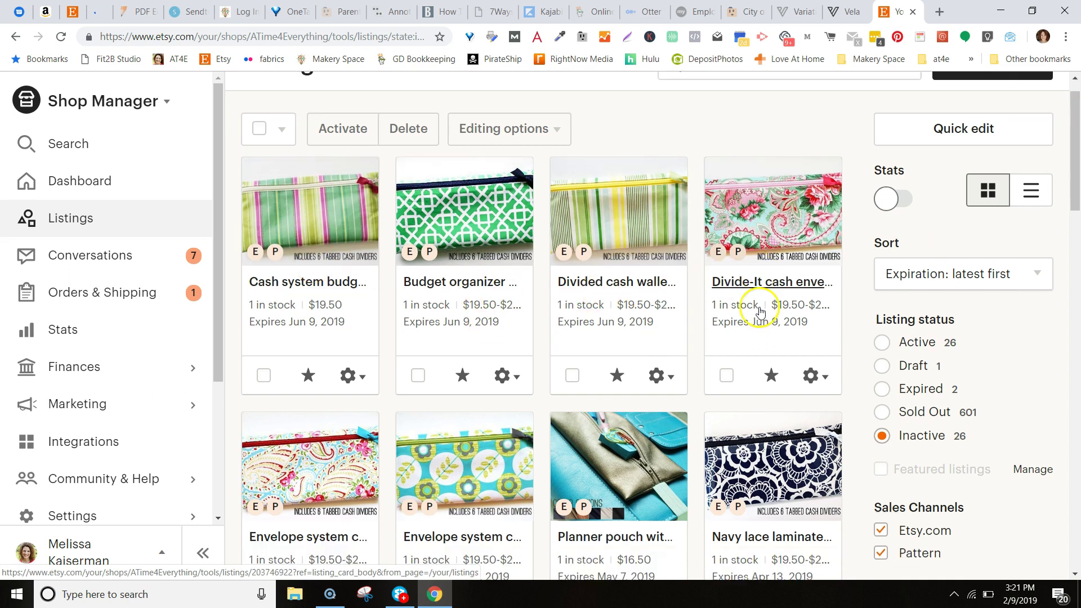